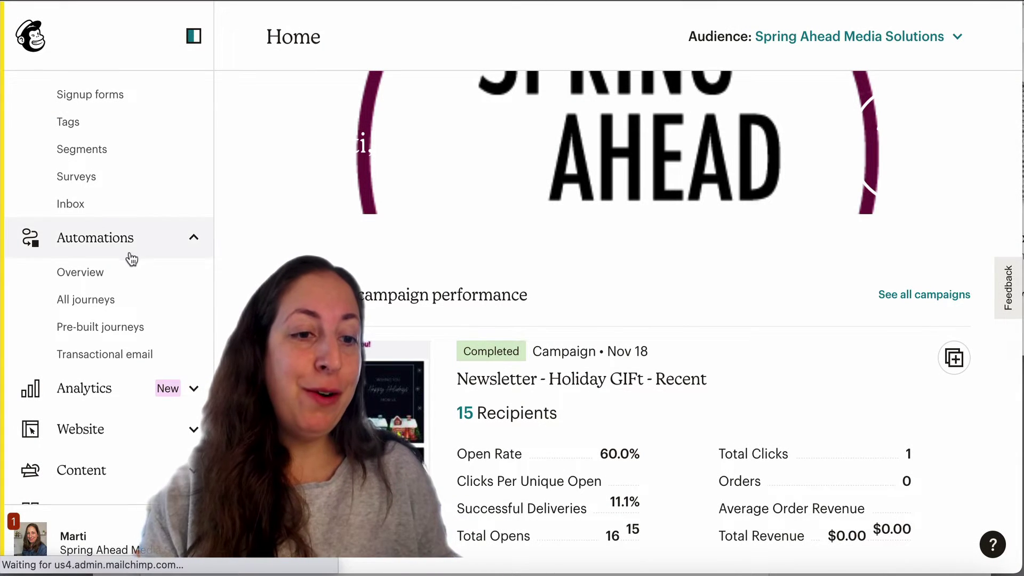
# - From All journeys, create a journey named 'Audience Organization' and start building it
pyautogui.click(83, 303)
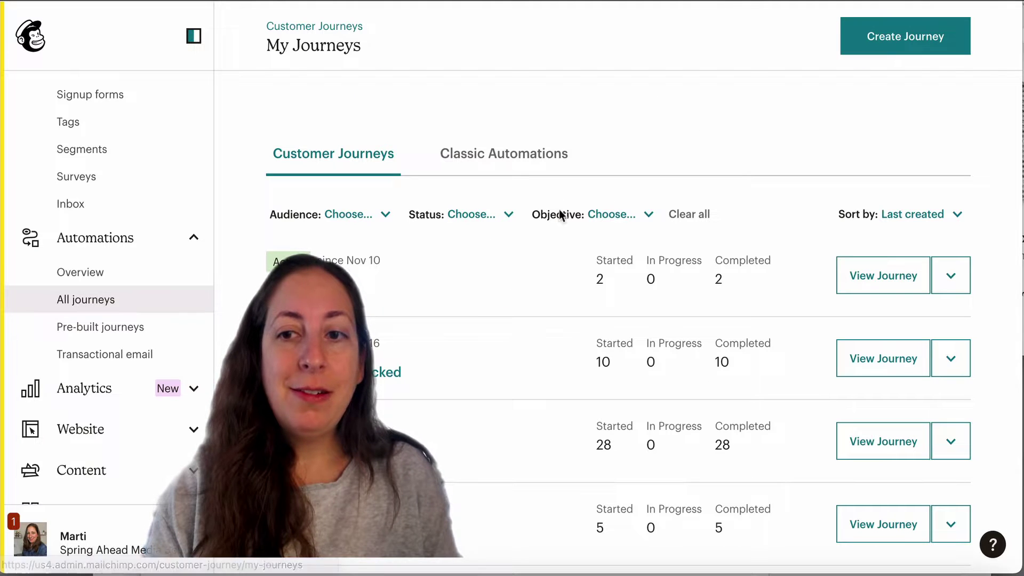
pyautogui.click(889, 49)
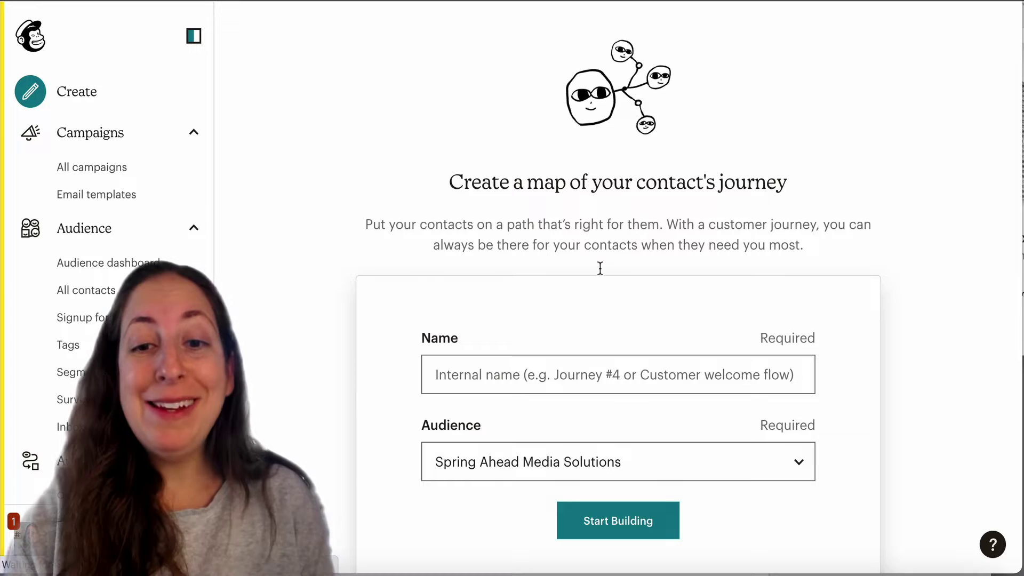
pyautogui.scroll(-2, 597, 277)
pyautogui.click(588, 259)
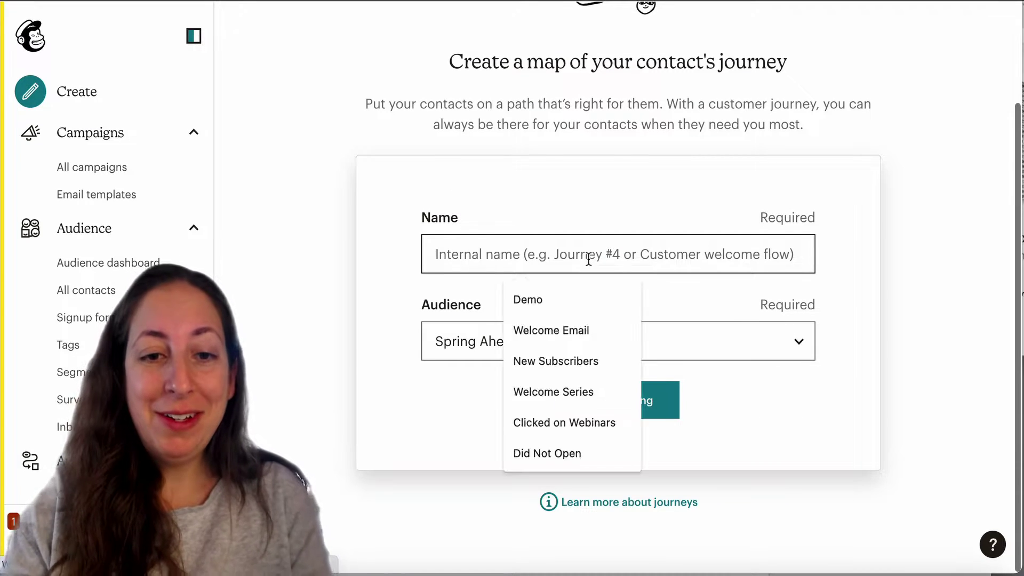
pyautogui.write('Audience Organization')
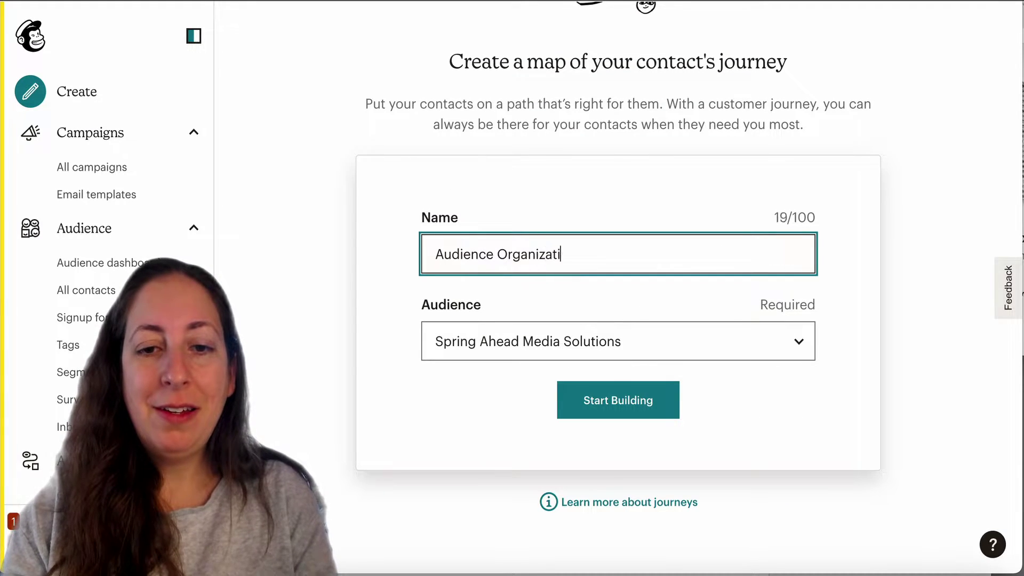
pyautogui.click(629, 401)
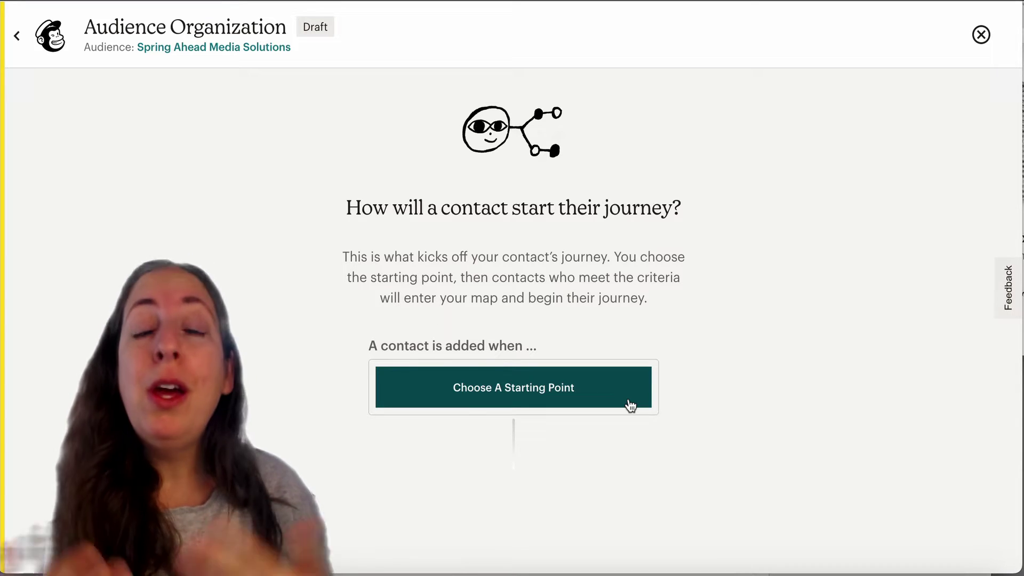
# - Open the starting-point picker listing triggers like Tag added, Signs up and Birthday
pyautogui.click(621, 398)
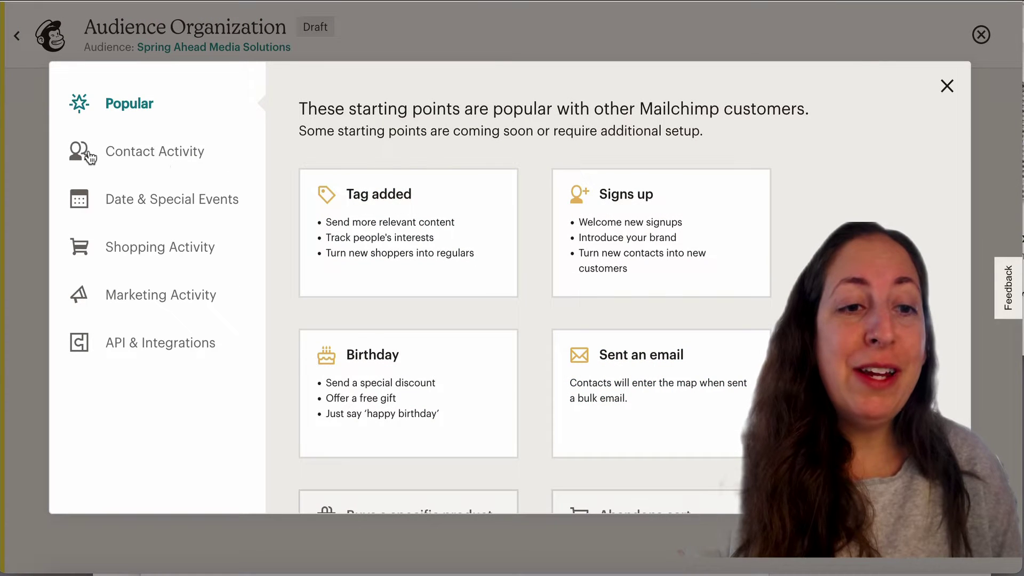
# - Browse the Contact Activity starting points, such as Audience field changes and Manual add
pyautogui.click(179, 161)
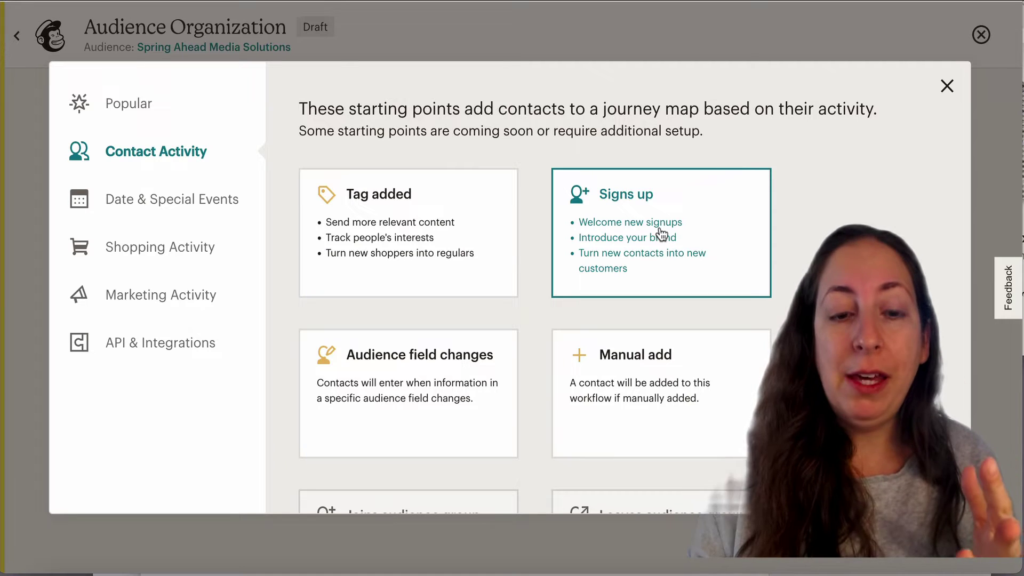
pyautogui.scroll(-2, 587, 214)
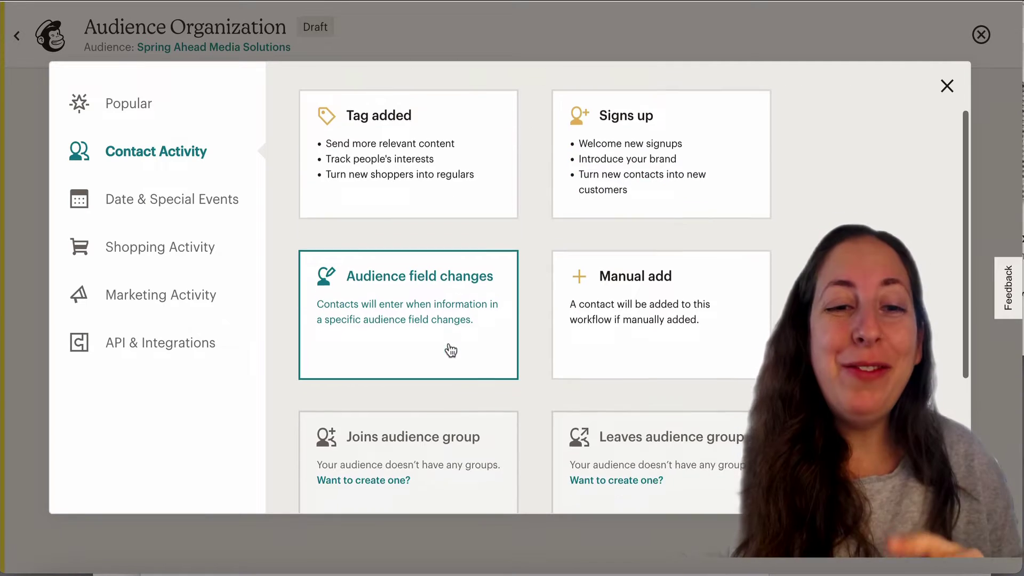
pyautogui.scroll(-1, 451, 341)
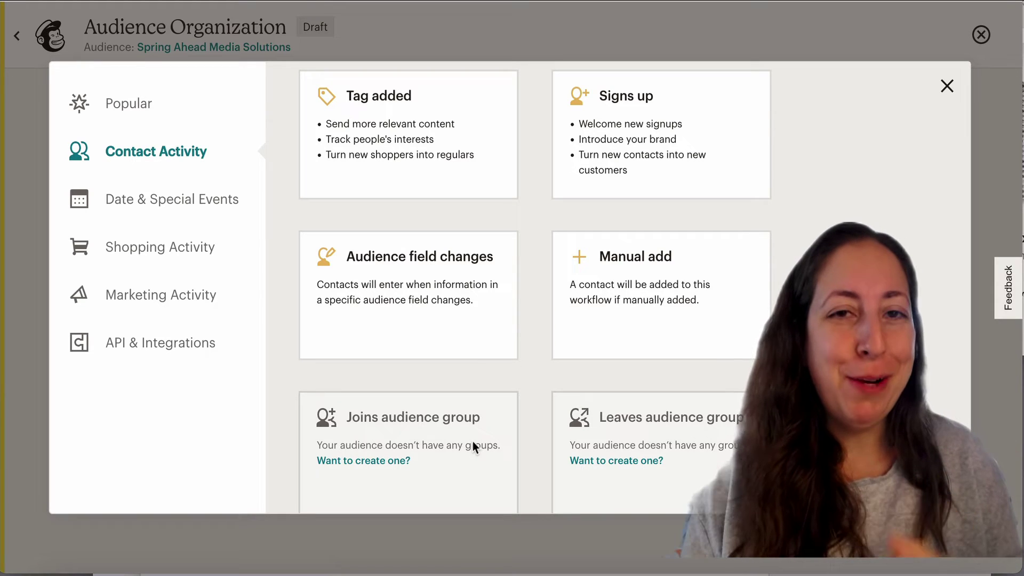
pyautogui.scroll(2, 353, 295)
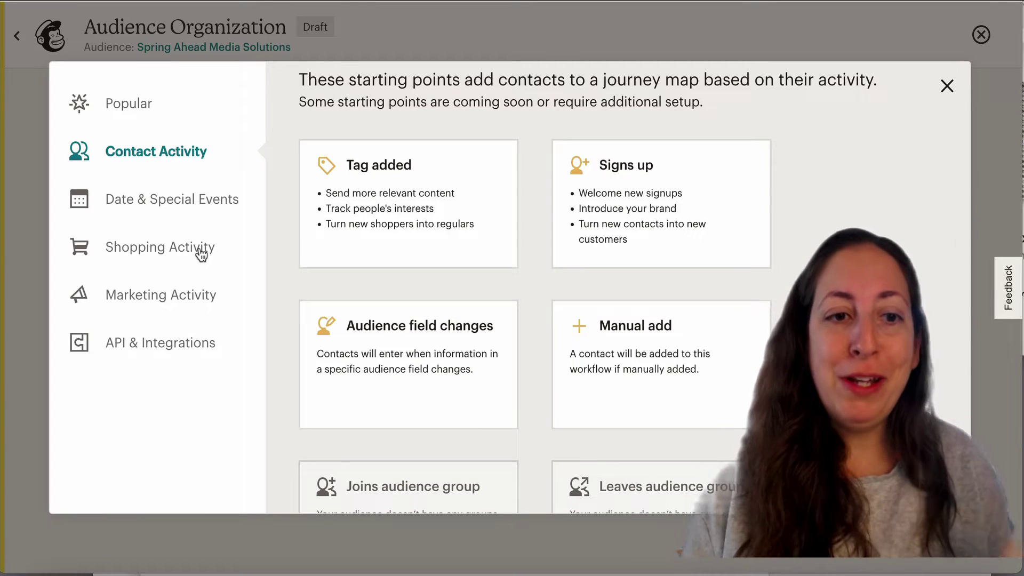
# - Browse Shopping Activity, then Marketing Activity triggers like Opens email and Clicks any email link
pyautogui.click(202, 254)
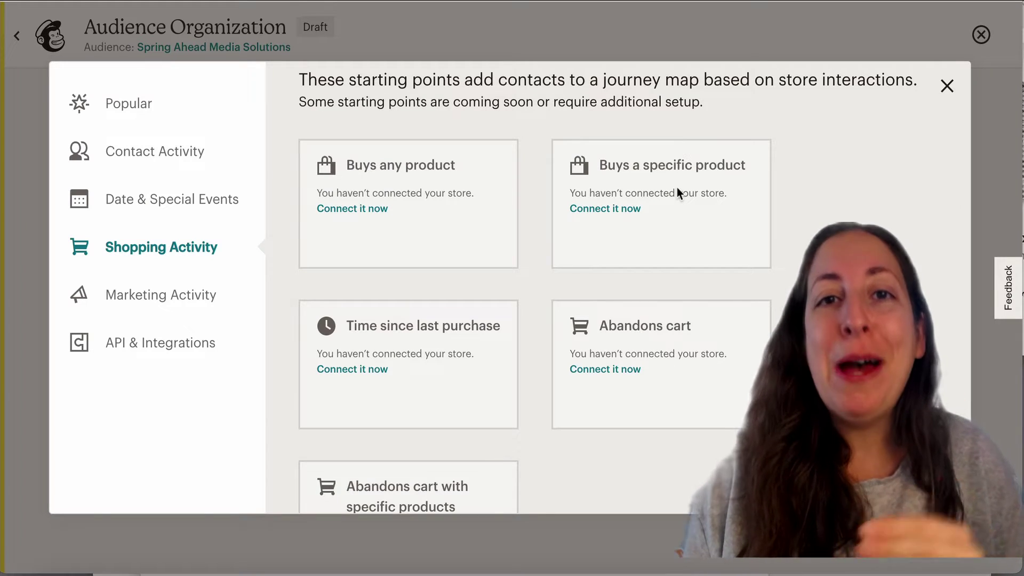
pyautogui.click(168, 303)
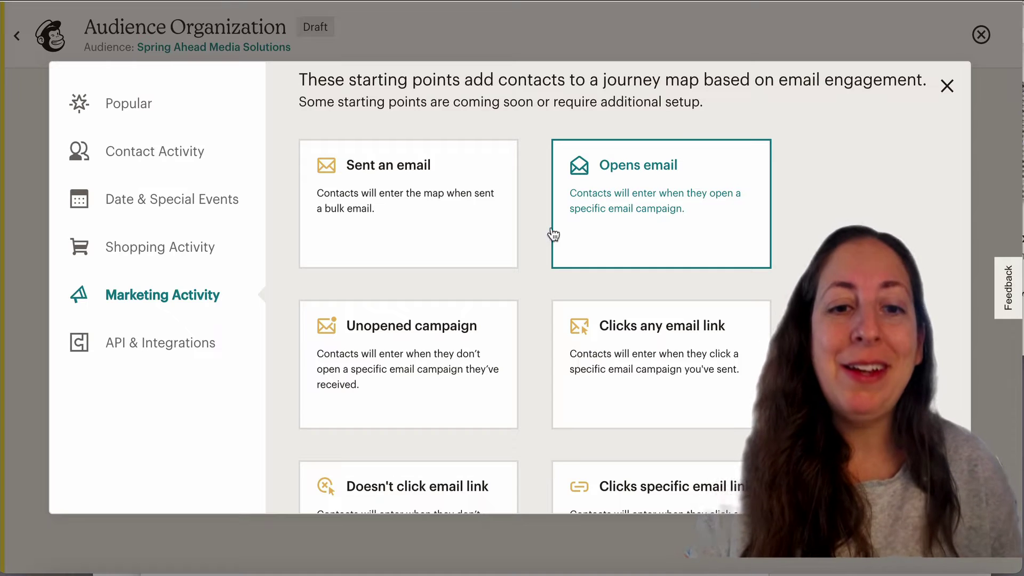
pyautogui.scroll(-2, 596, 339)
pyautogui.scroll(-3, 597, 339)
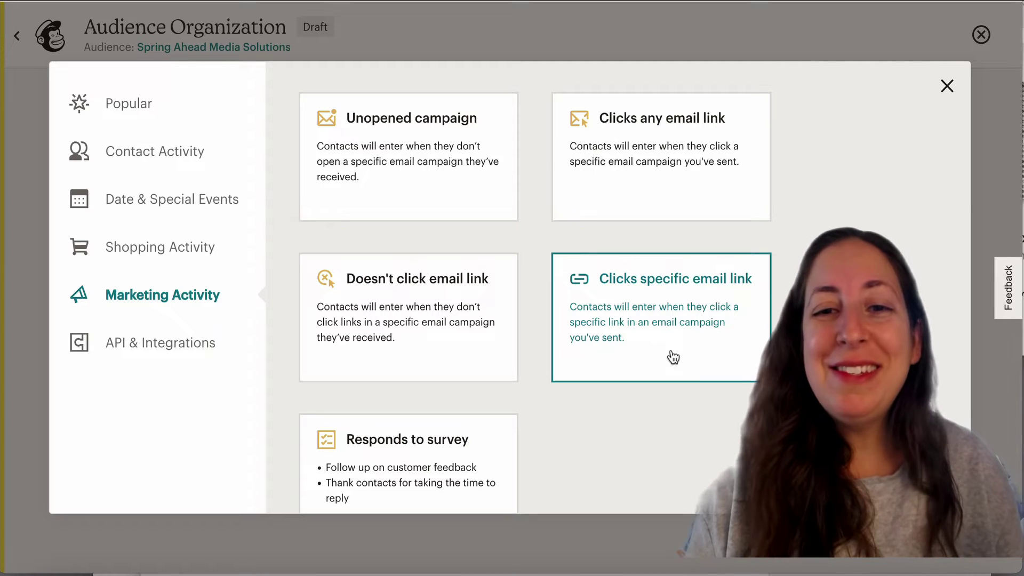
pyautogui.scroll(5, 673, 357)
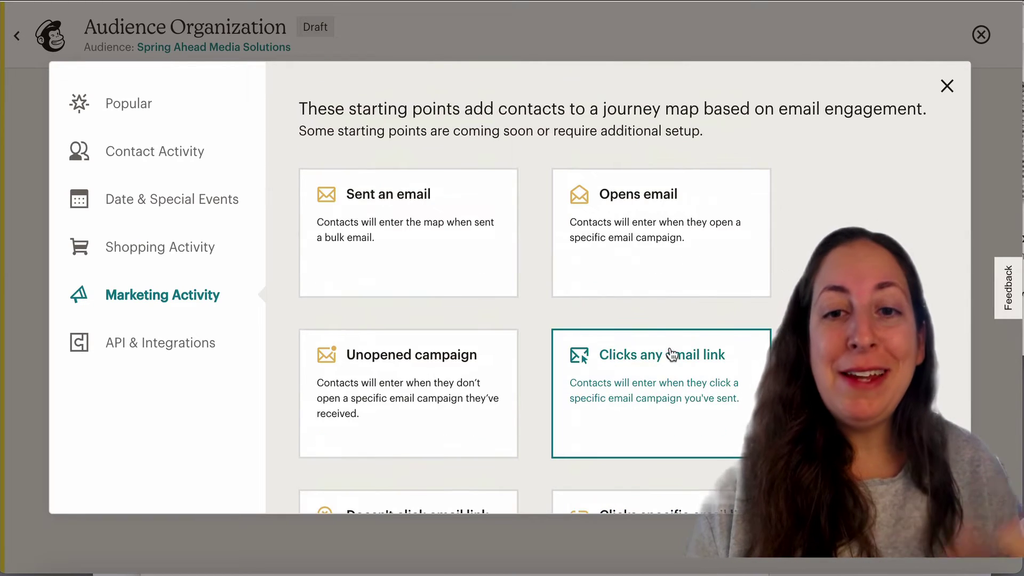
# - Set the trigger to Opens email for 'Upcoming Audience Organization Class' and open entry-filter options
pyautogui.click(657, 211)
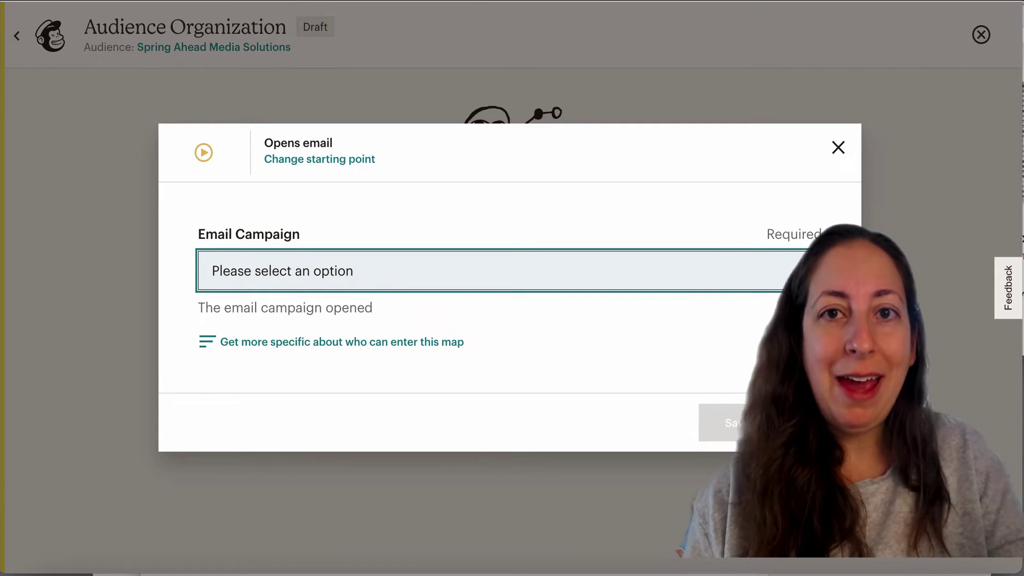
pyautogui.click(648, 272)
pyautogui.click(647, 347)
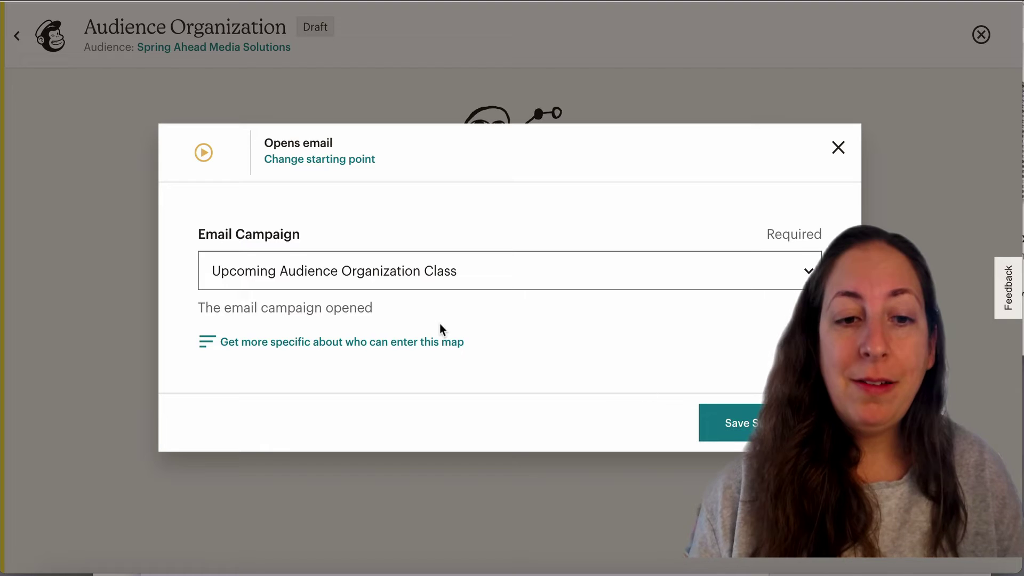
pyautogui.click(315, 345)
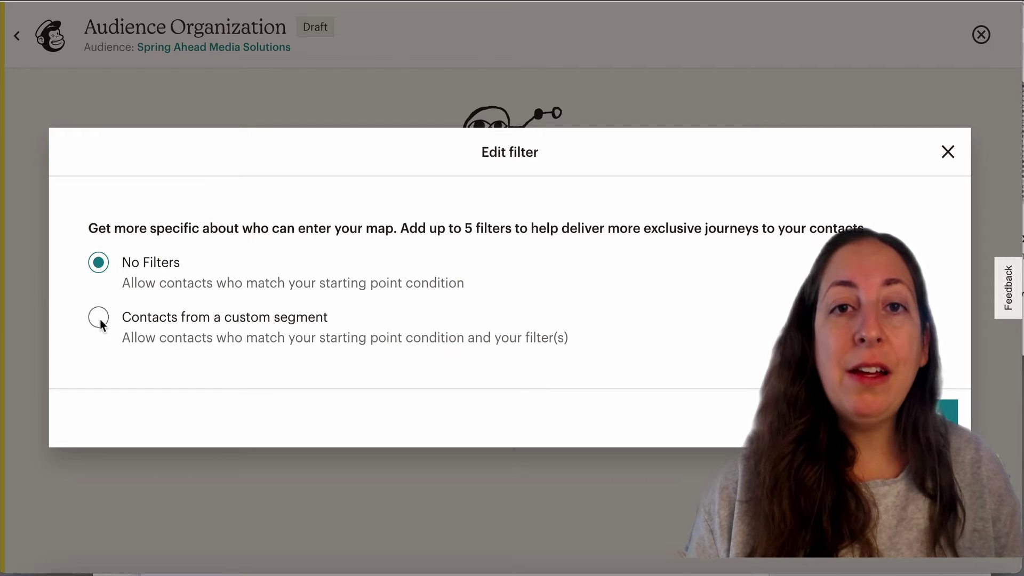
# - Limit journey entry to contacts from a custom segment and review its condition categories
pyautogui.click(106, 320)
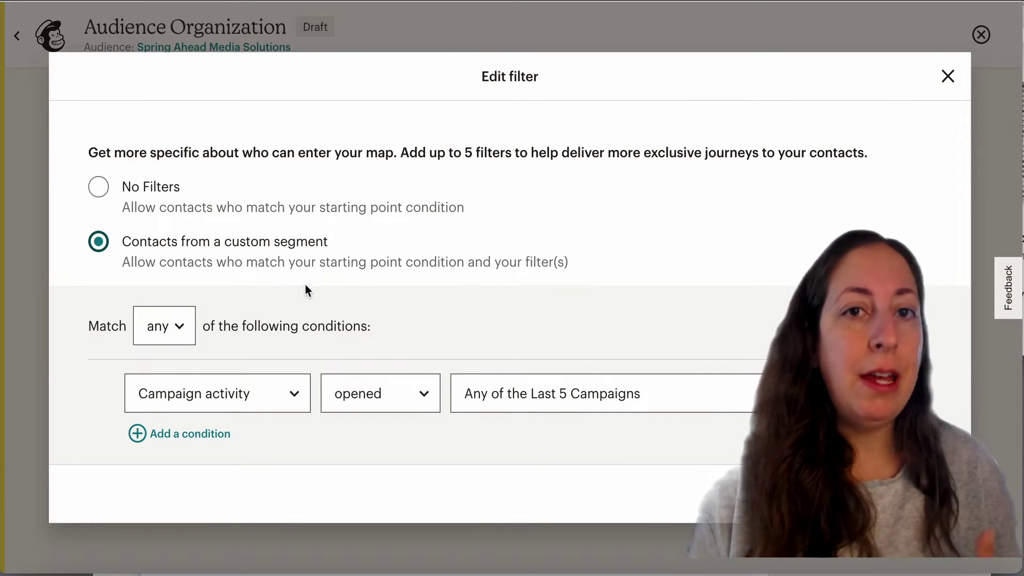
pyautogui.click(293, 394)
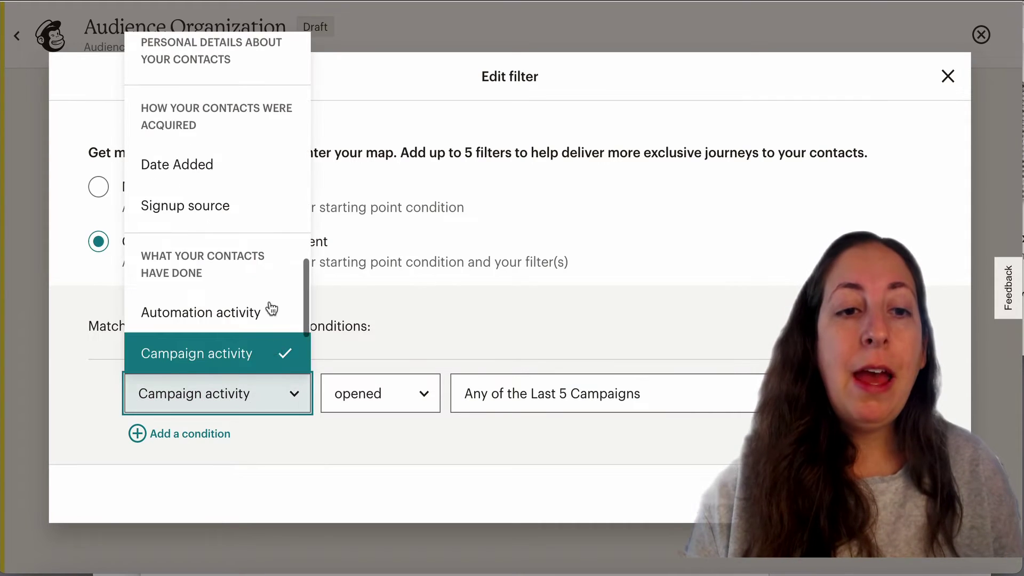
pyautogui.scroll(10, 271, 229)
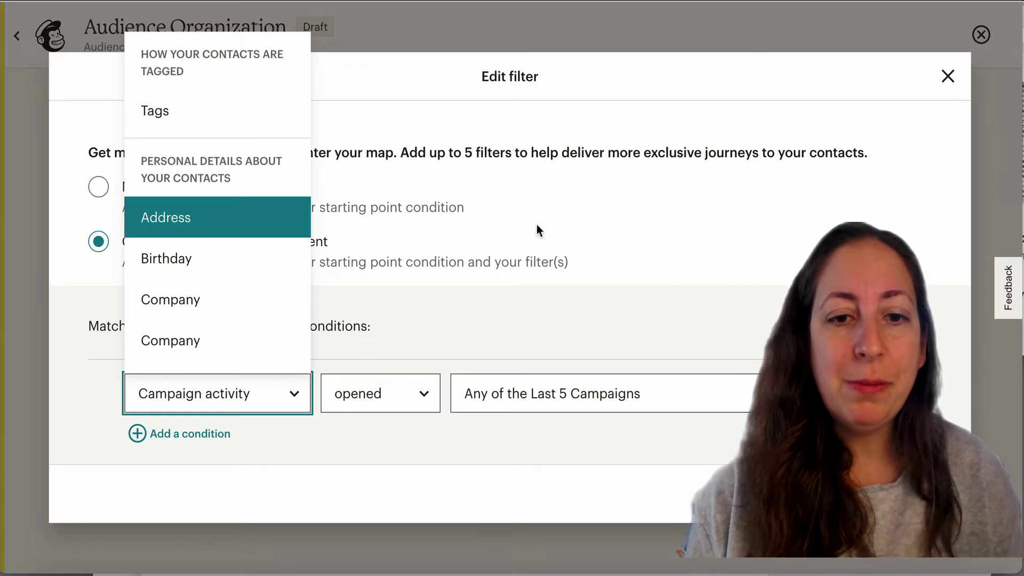
pyautogui.click(538, 225)
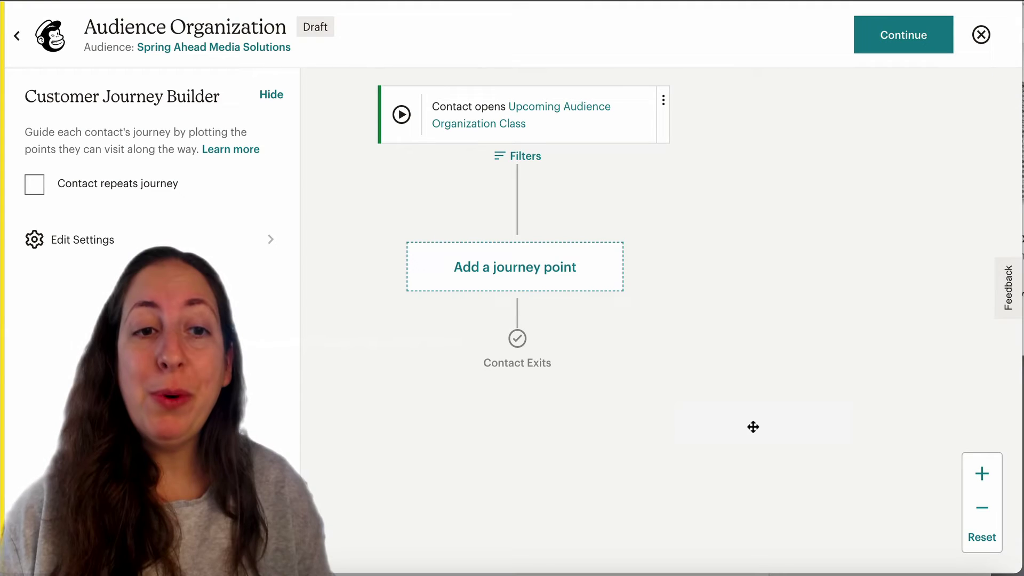
# - Add a journey point below the 'Contact opens Upcoming Audience Organization Class' trigger
pyautogui.click(546, 272)
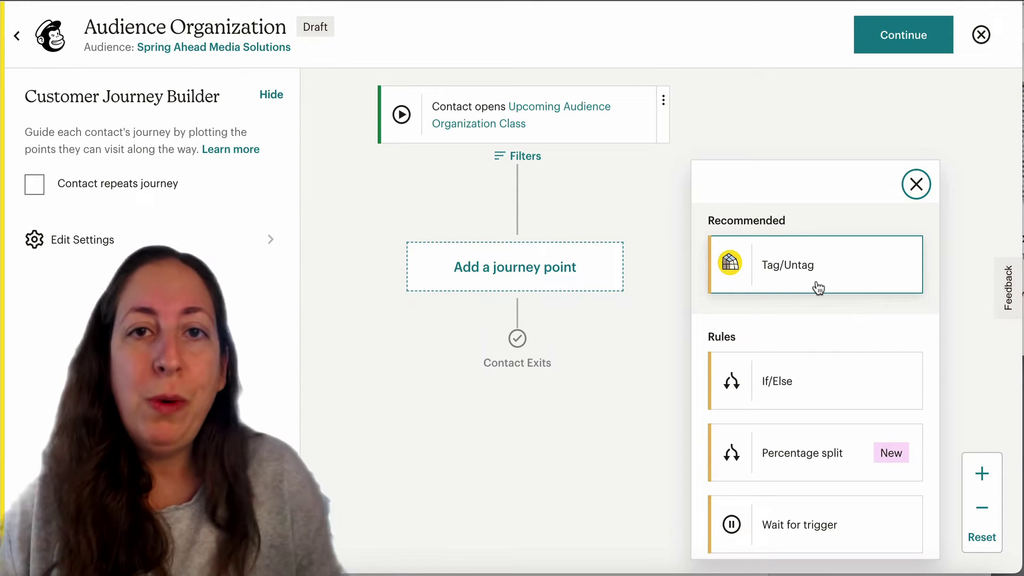
# - Add a Tag step that adds the new tag 'Audience Org Class' to contacts, and save it
pyautogui.click(817, 284)
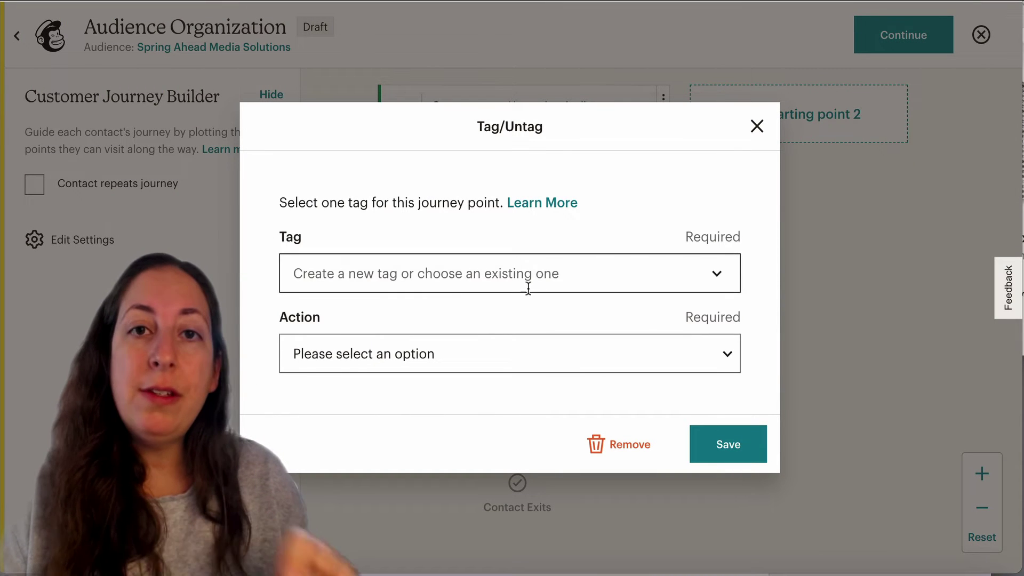
pyautogui.click(717, 273)
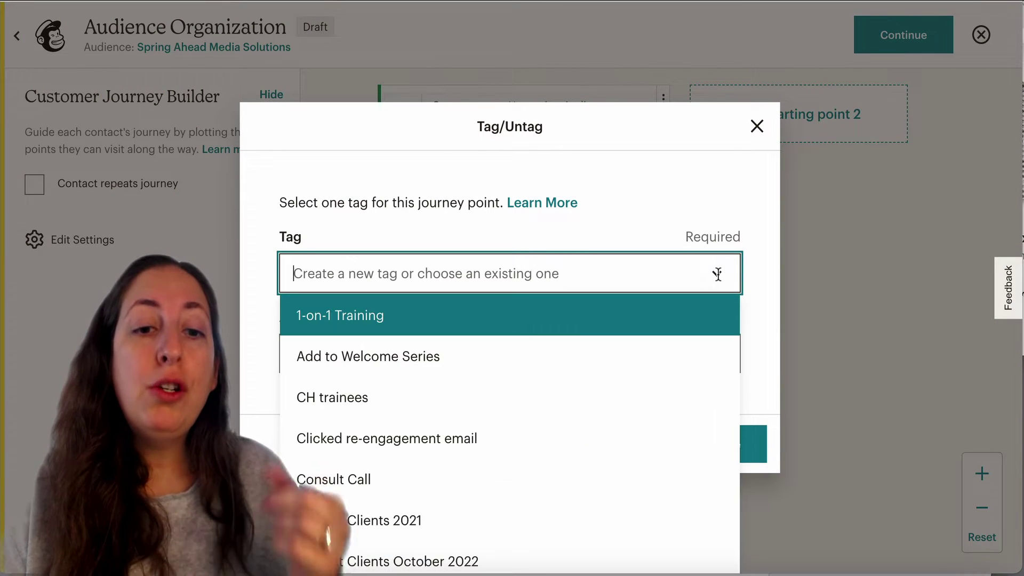
pyautogui.click(642, 270)
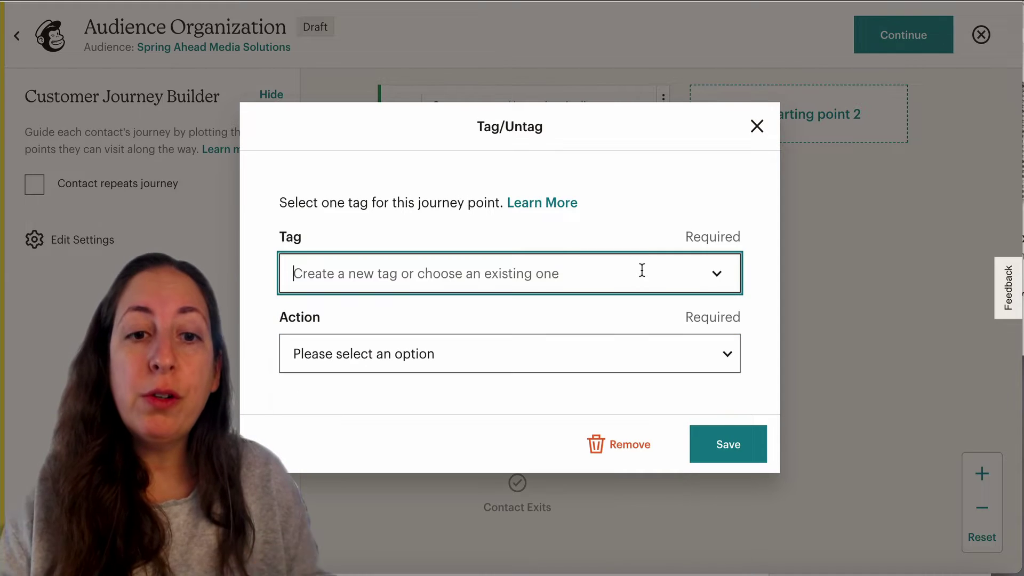
pyautogui.write('Audi')
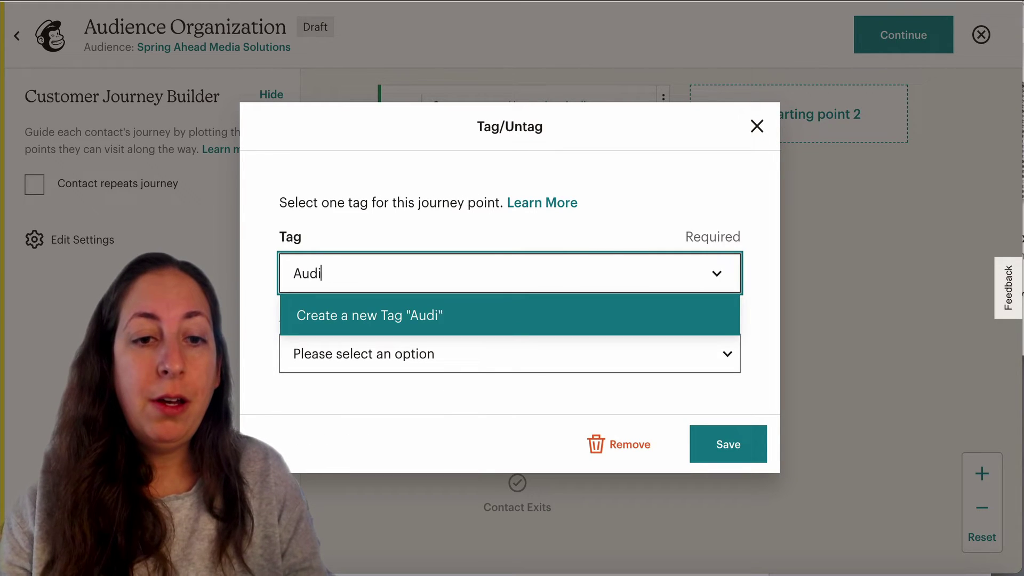
pyautogui.write('ence Org Class')
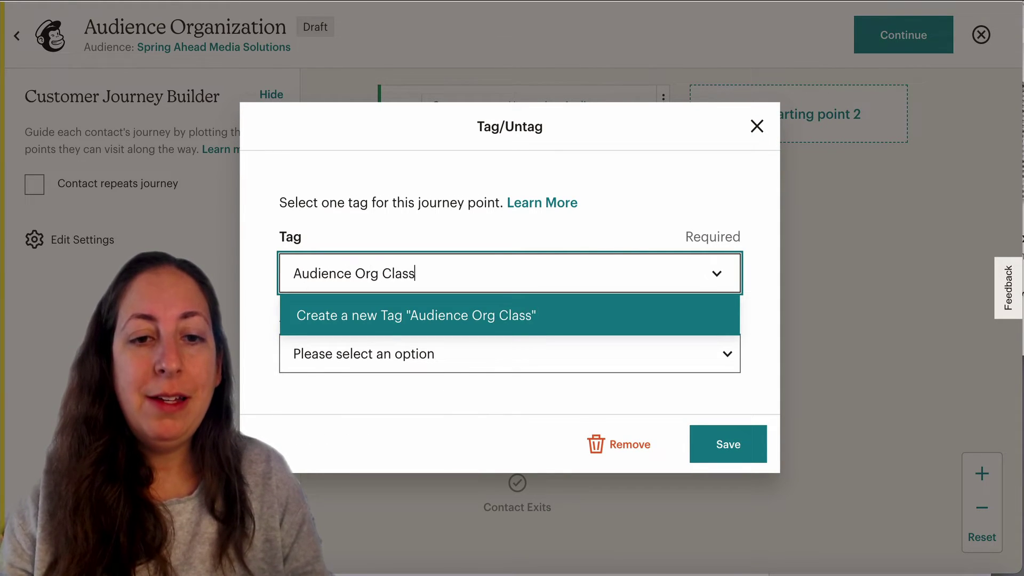
pyautogui.click(504, 315)
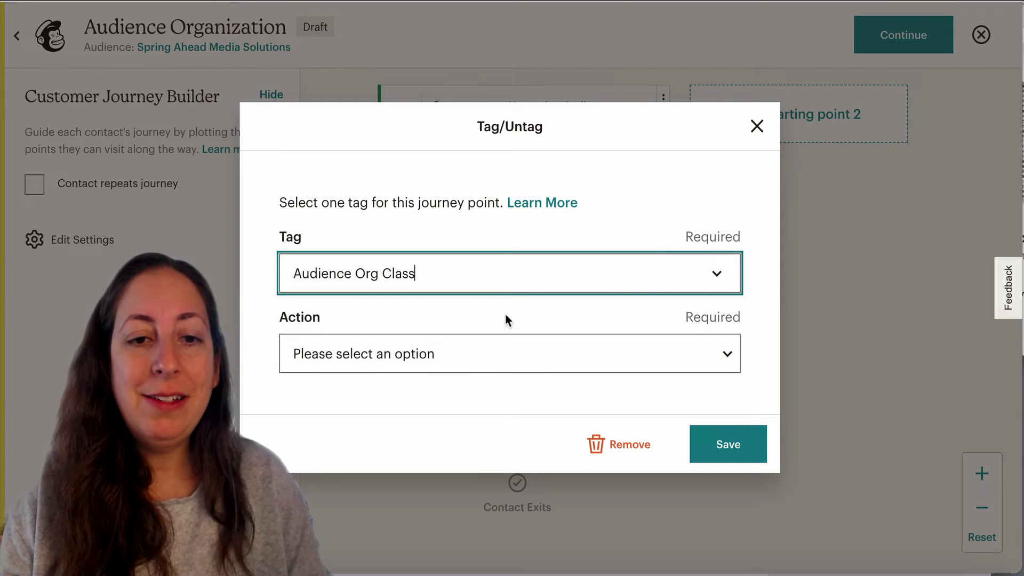
pyautogui.click(560, 353)
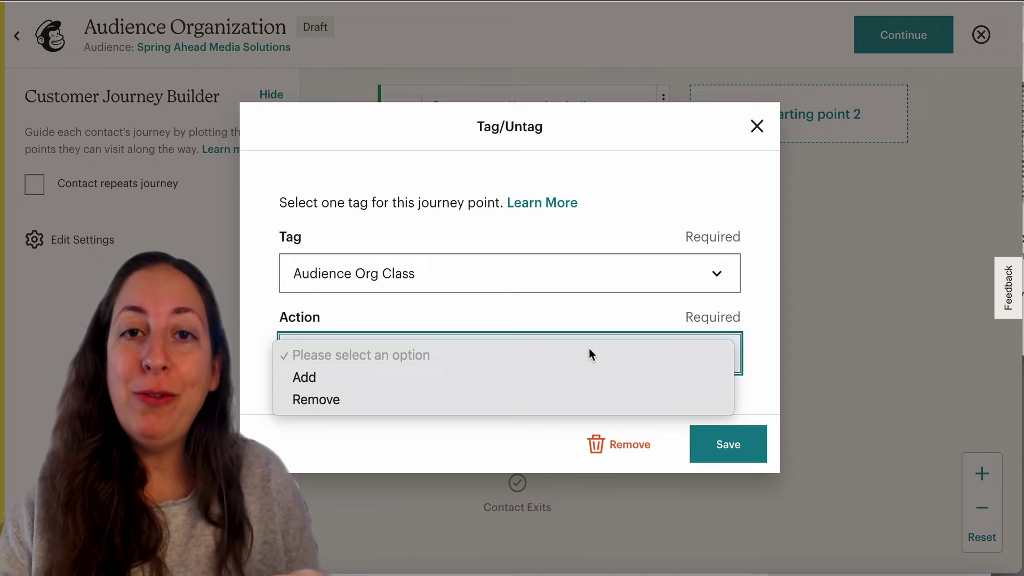
pyautogui.click(578, 375)
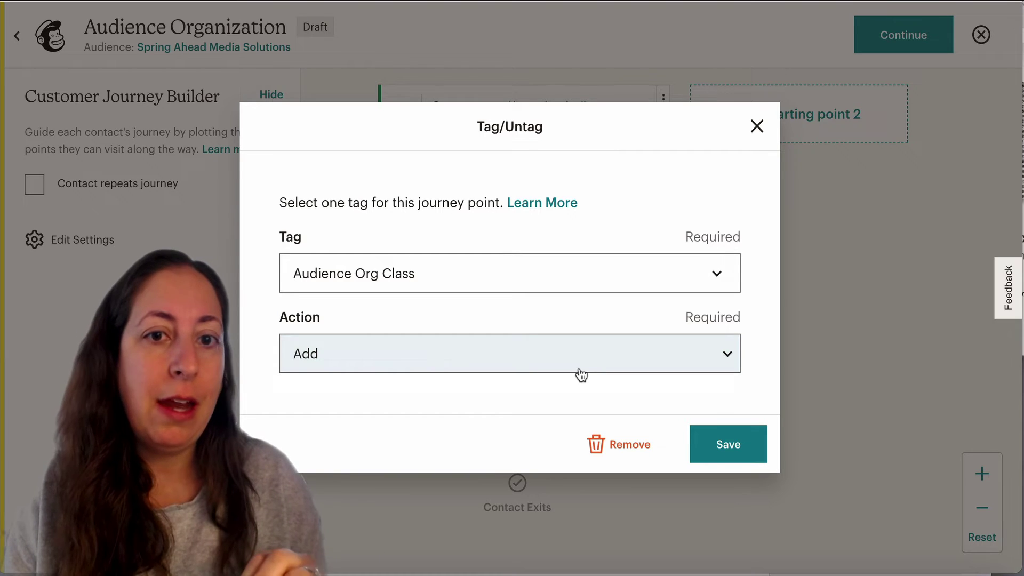
pyautogui.click(737, 443)
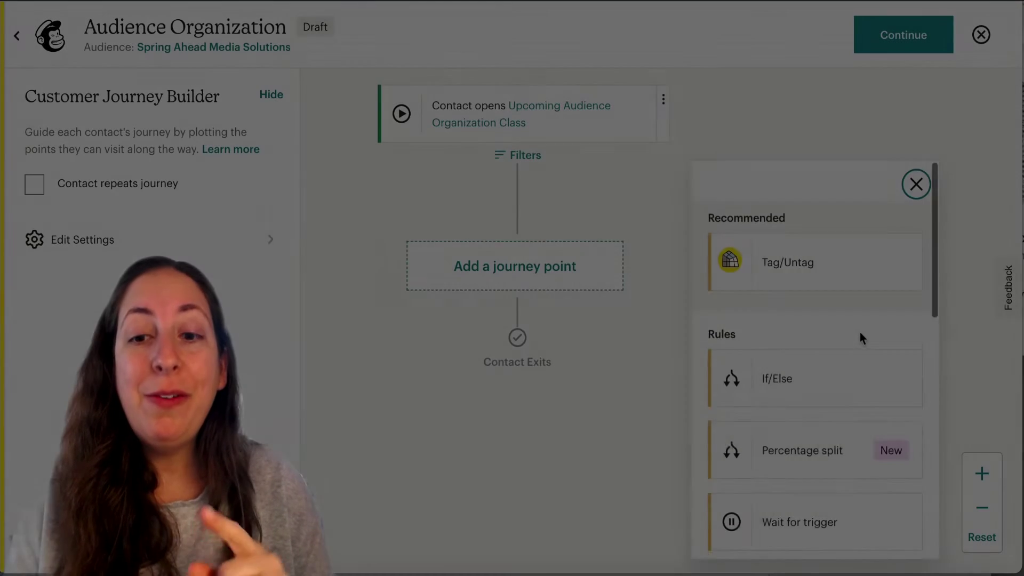
# - Scroll down the journey map below the email-open trigger
pyautogui.scroll(-9, 860, 331)
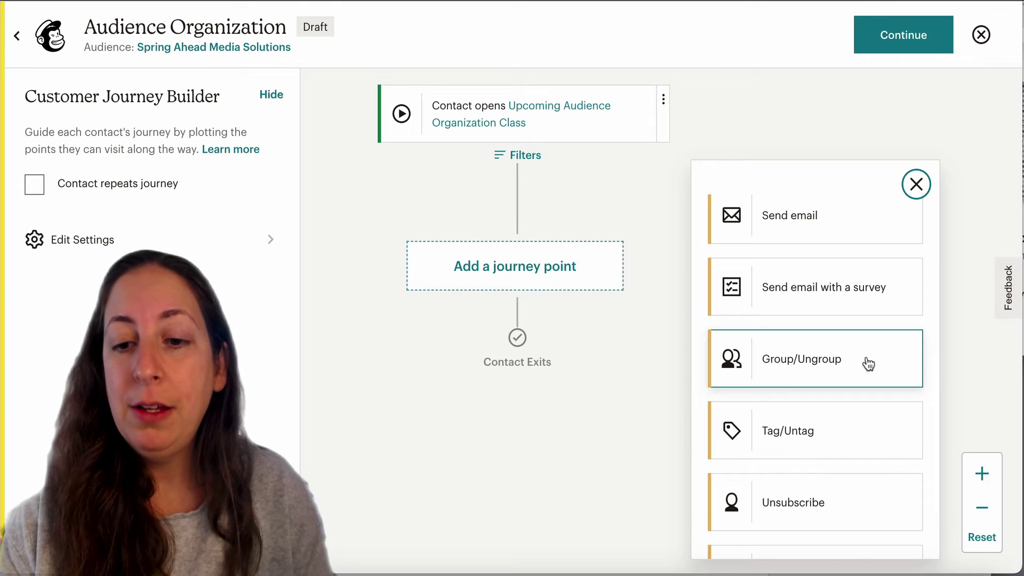
pyautogui.scroll(-2, 868, 363)
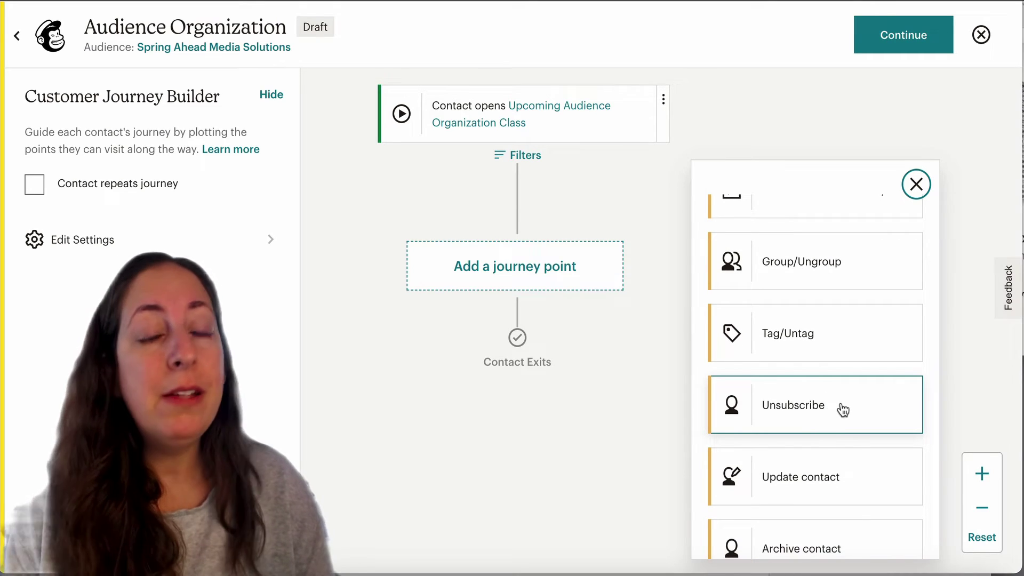
pyautogui.scroll(-1, 843, 409)
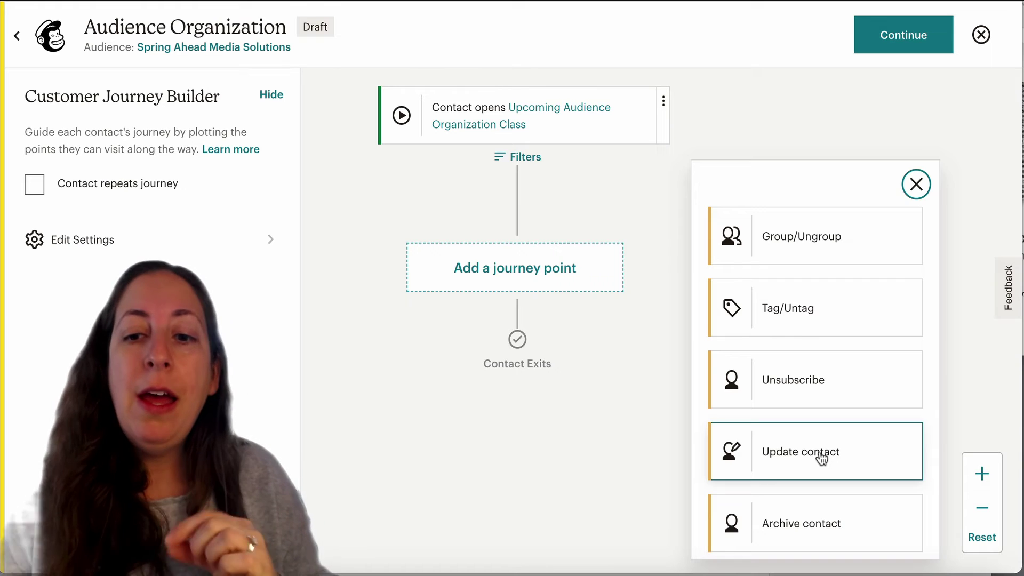
# - Add an Update contact step setting the From Location field to 'Local', and save it
pyautogui.click(821, 454)
pyautogui.click(555, 284)
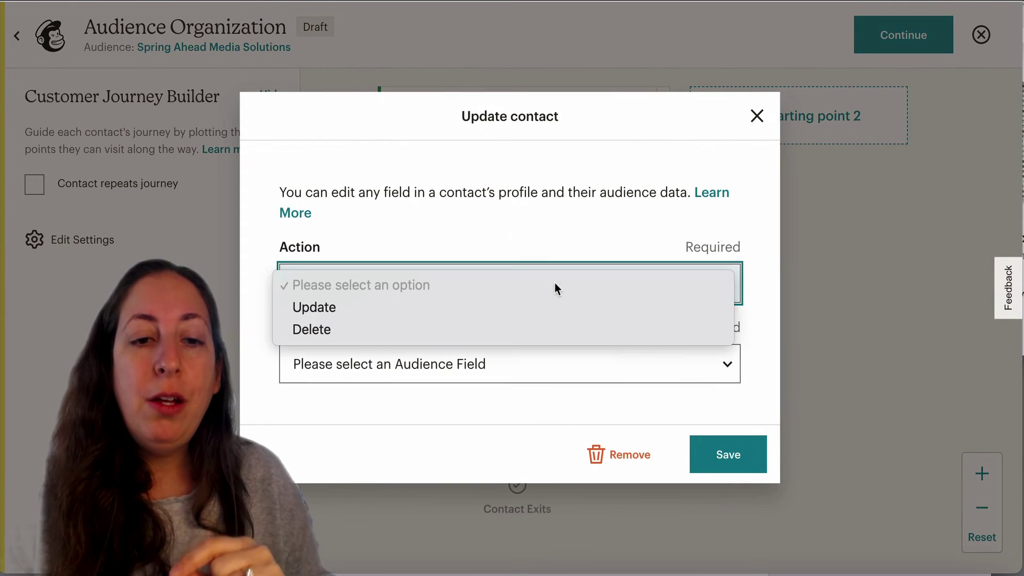
pyautogui.click(546, 312)
pyautogui.click(532, 366)
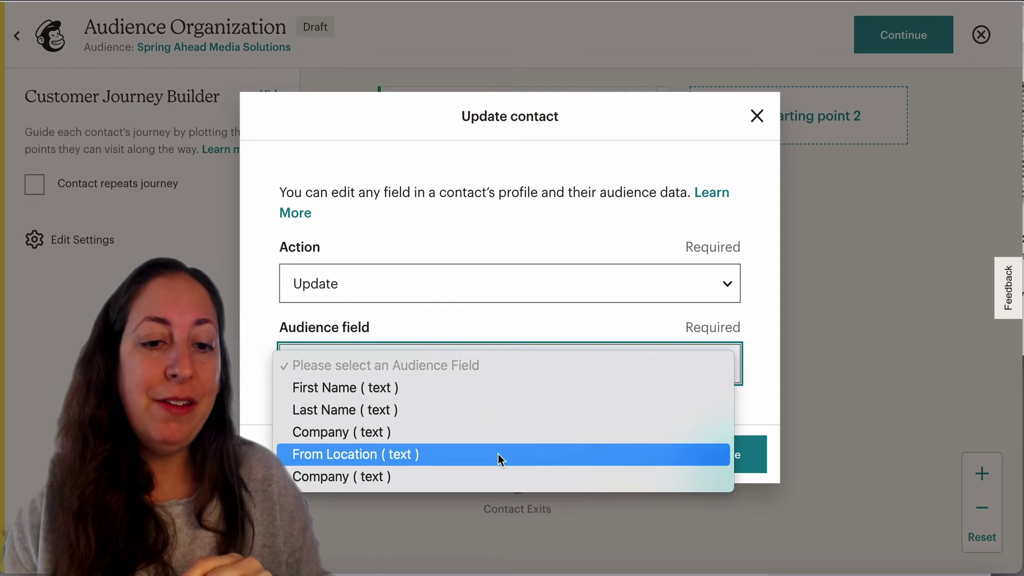
pyautogui.click(498, 454)
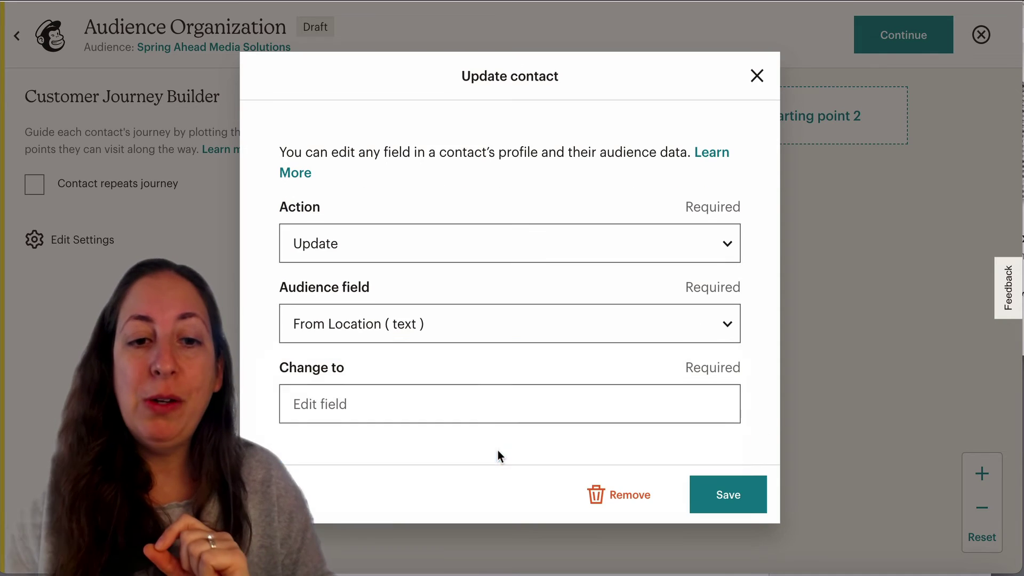
pyautogui.click(482, 404)
pyautogui.write('Local')
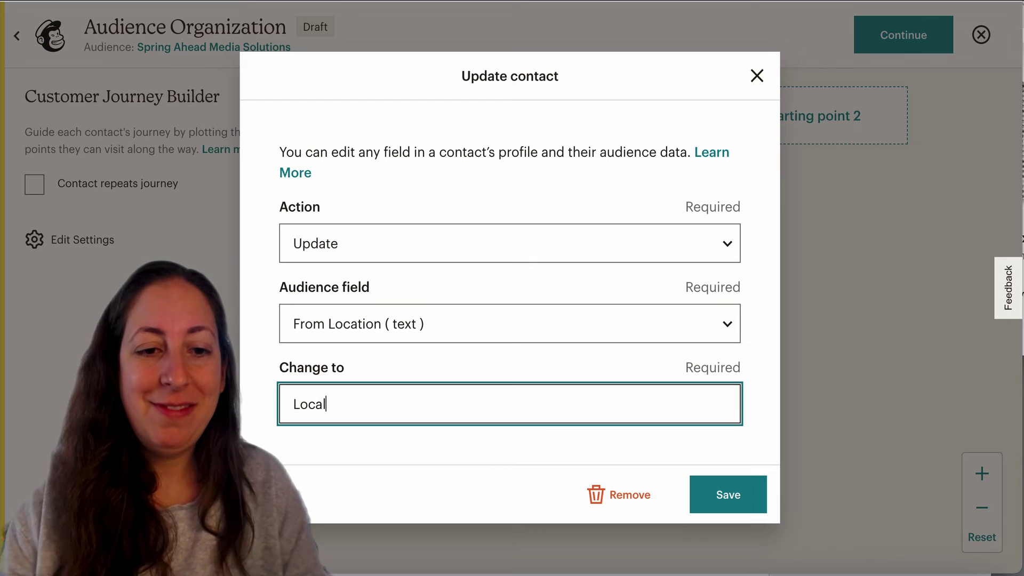
pyautogui.click(744, 495)
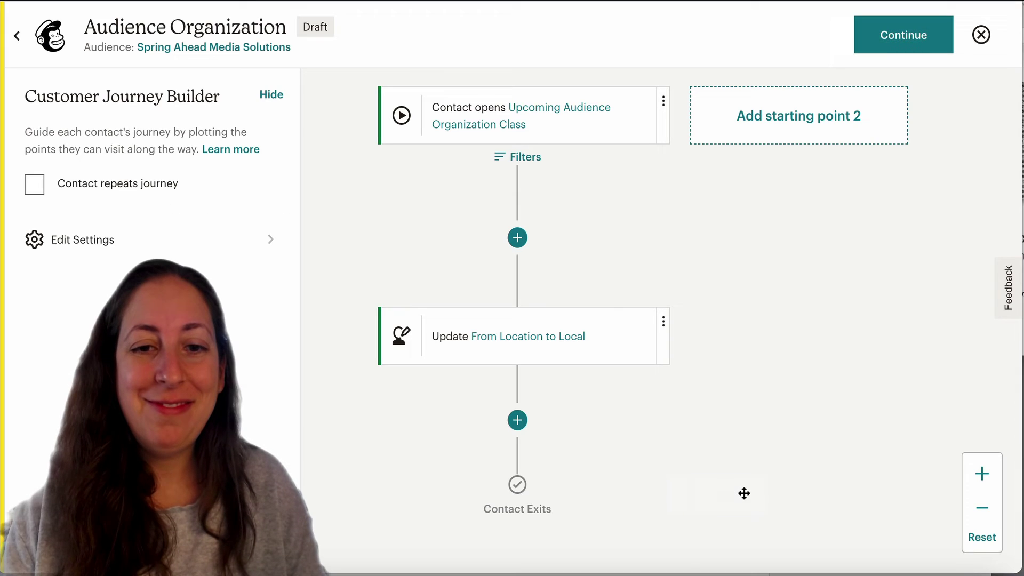
# - Delete the 'Update From Location to Local' step from the journey and confirm the removal
pyautogui.click(665, 325)
pyautogui.click(692, 443)
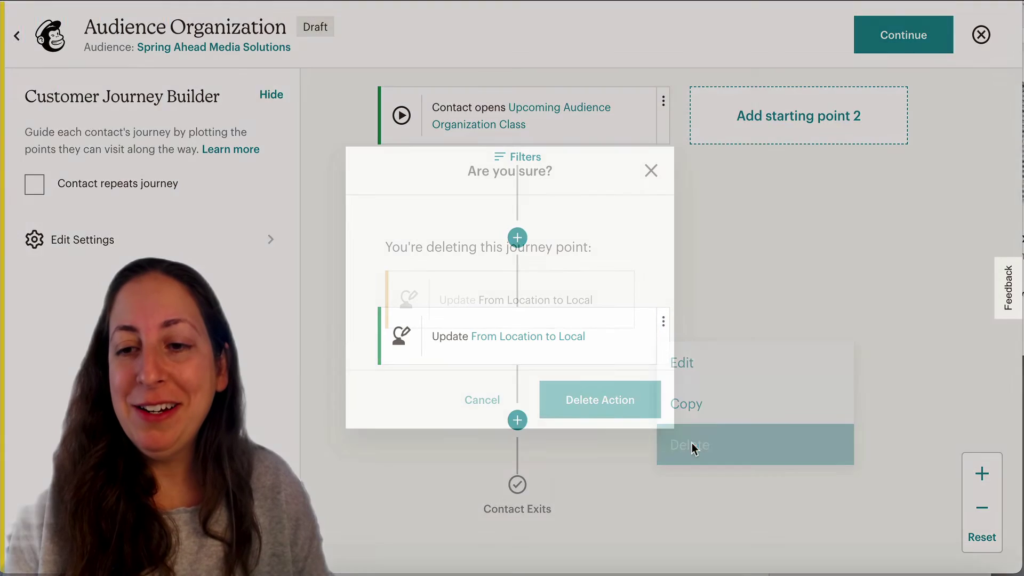
pyautogui.click(650, 398)
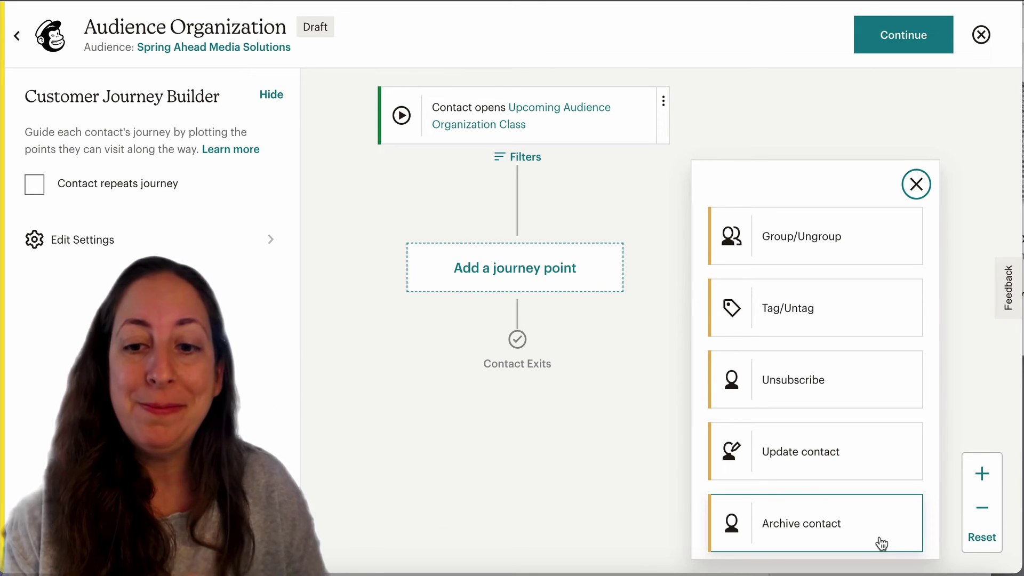
pyautogui.scroll(10, 777, 430)
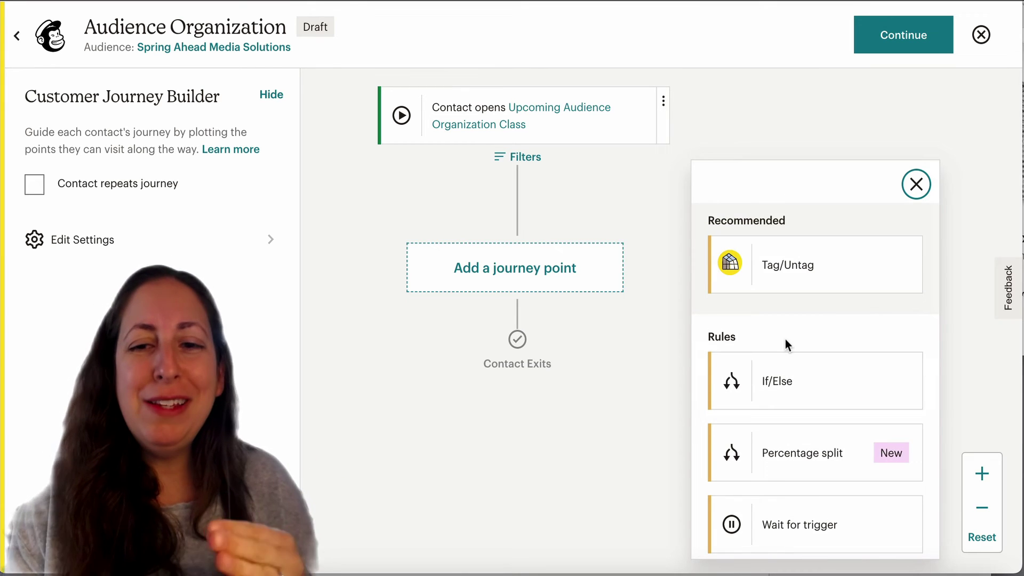
pyautogui.scroll(-2, 785, 338)
pyautogui.scroll(-1, 785, 338)
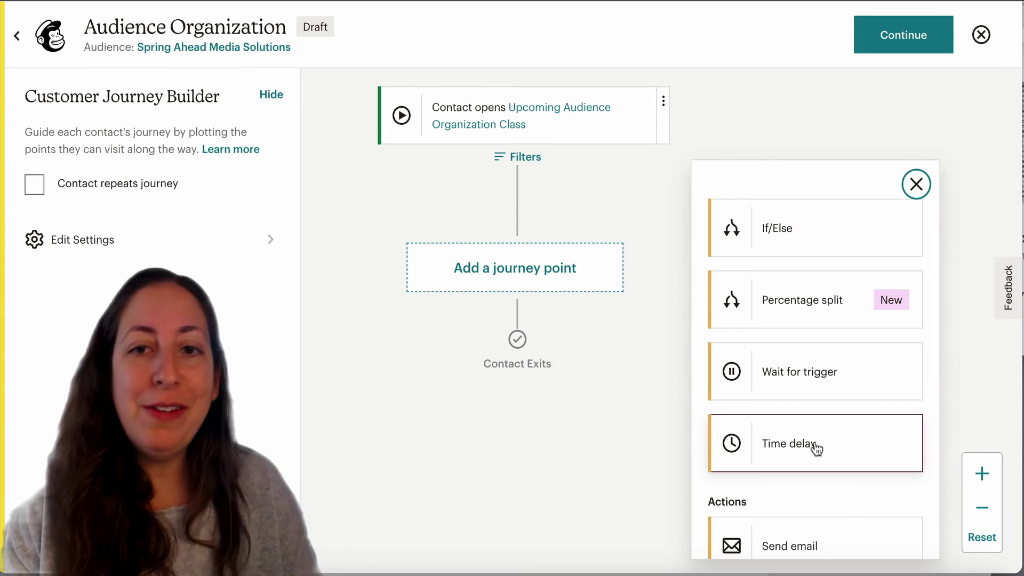
pyautogui.scroll(-3, 817, 450)
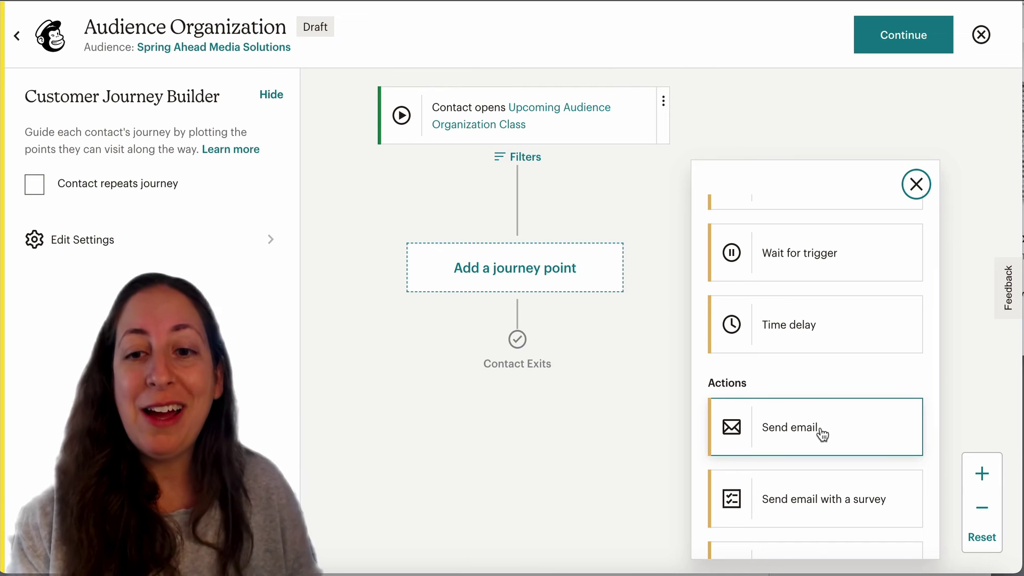
pyautogui.scroll(-1, 822, 435)
pyautogui.scroll(-5, 821, 435)
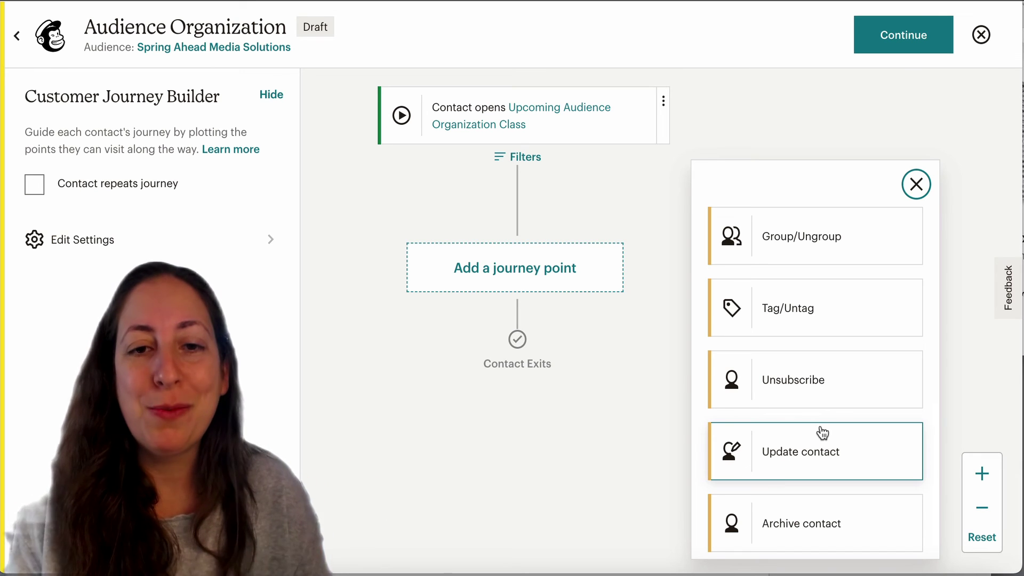
# - Insert a Tag step that adds 'Audience Org Class' at the empty point, save it, and continue
pyautogui.click(579, 274)
pyautogui.click(857, 268)
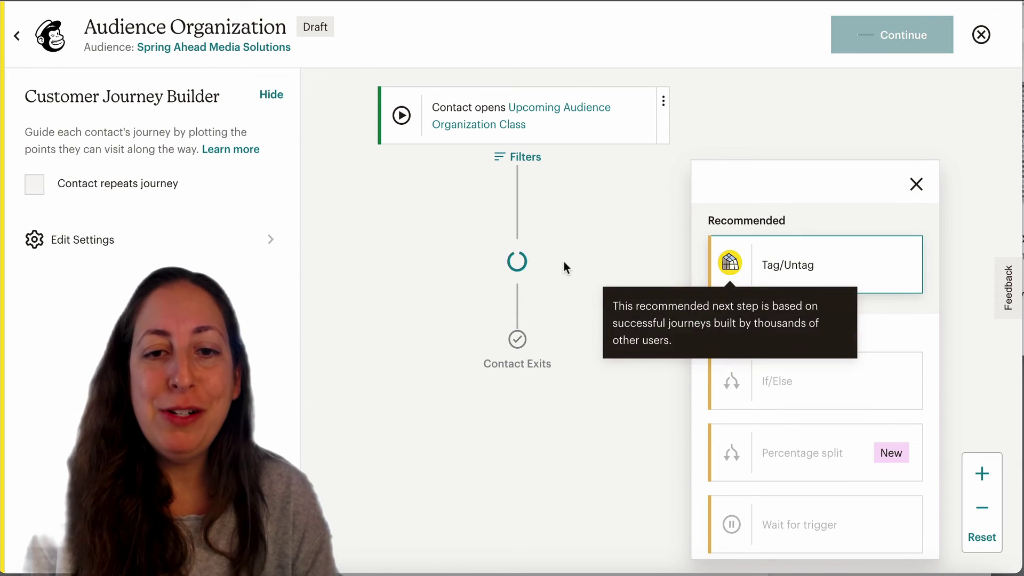
pyautogui.click(557, 275)
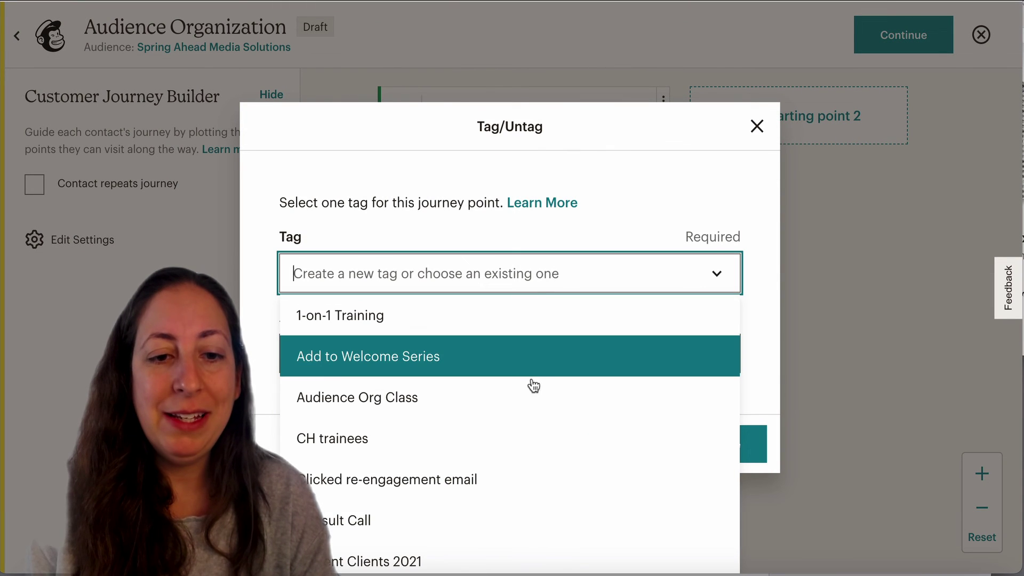
pyautogui.click(533, 397)
pyautogui.click(536, 357)
pyautogui.click(545, 381)
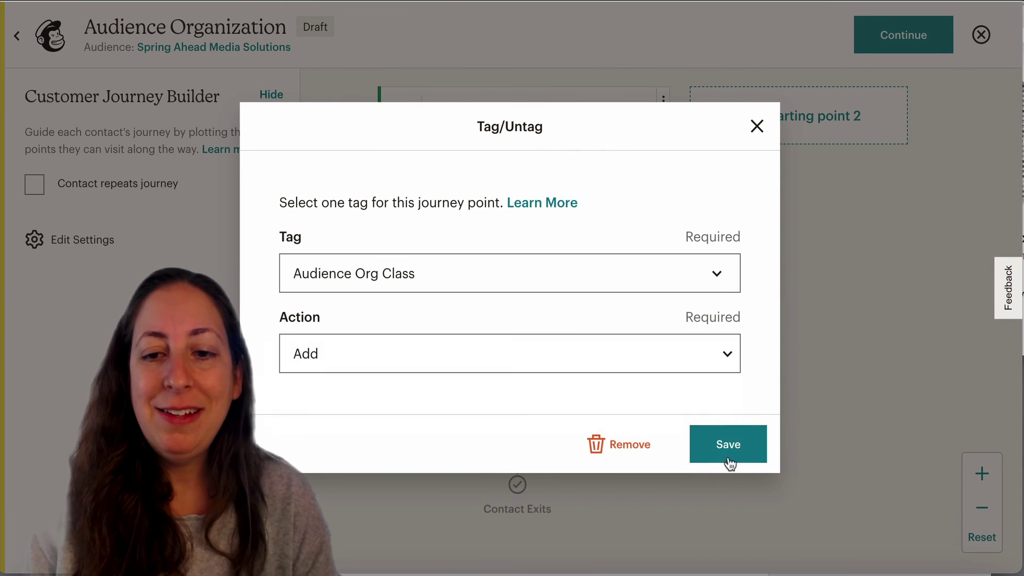
pyautogui.click(723, 460)
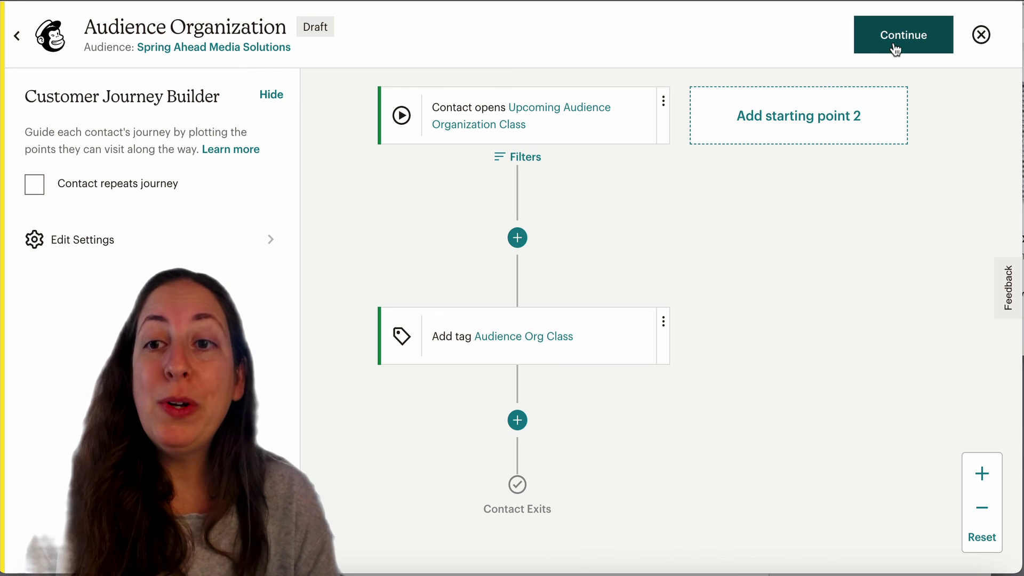
pyautogui.click(894, 49)
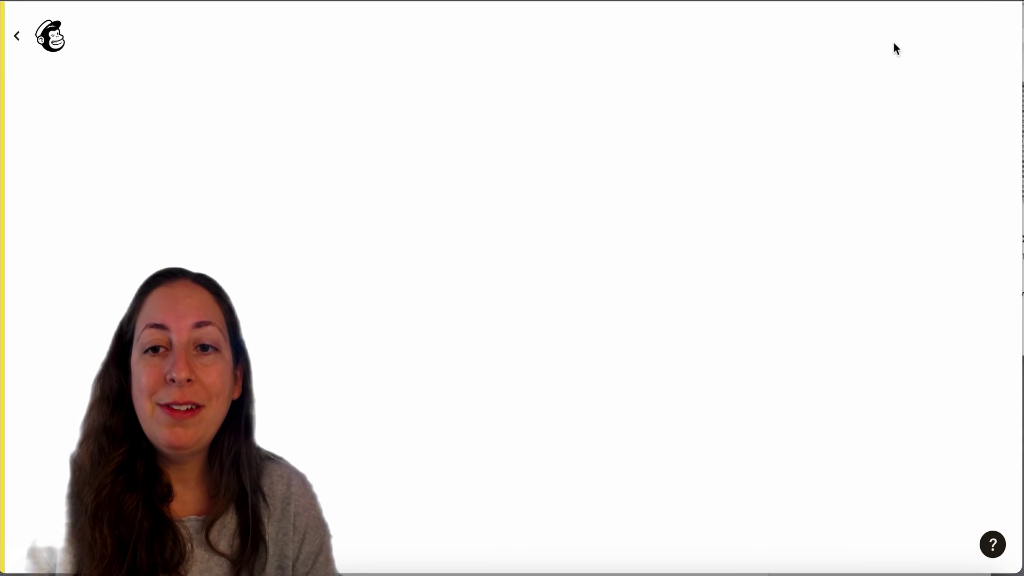
# - Pick 'Manage my audience' as the journey goal and turn the Audience Organization journey on
pyautogui.scroll(-2, 683, 181)
pyautogui.scroll(-2, 682, 181)
pyautogui.scroll(-2, 853, 253)
pyautogui.click(809, 258)
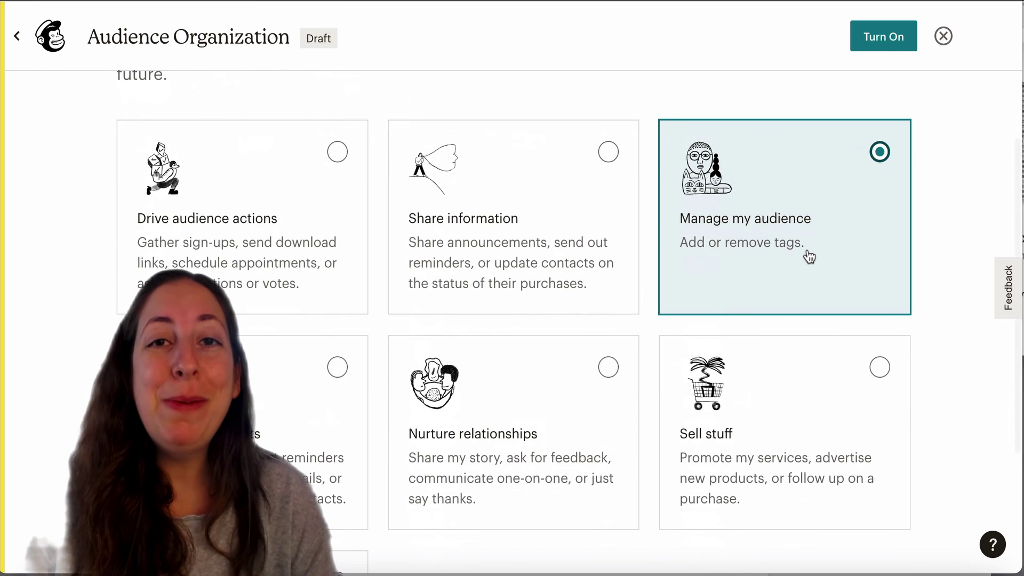
pyautogui.scroll(5, 887, 37)
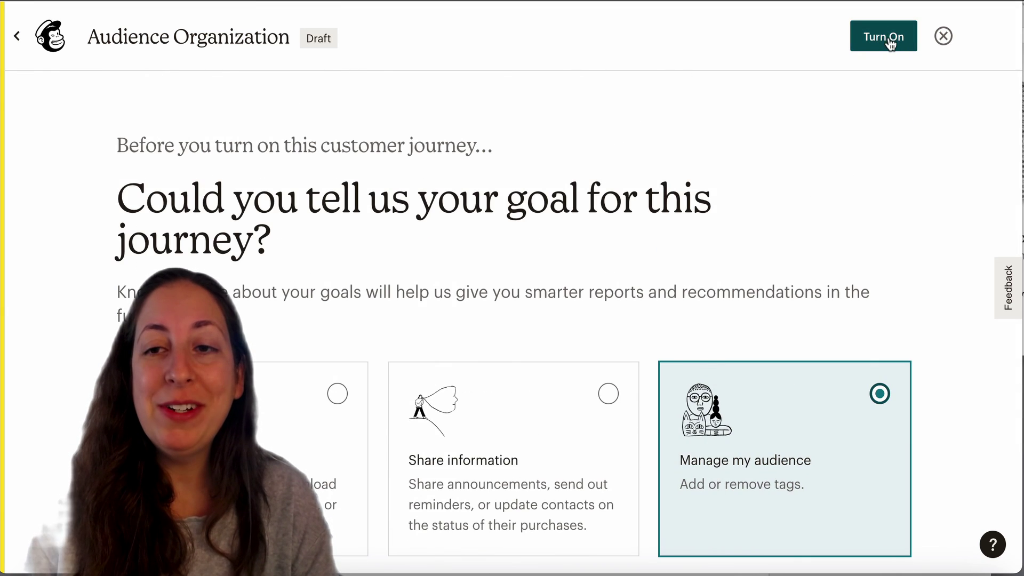
pyautogui.click(887, 36)
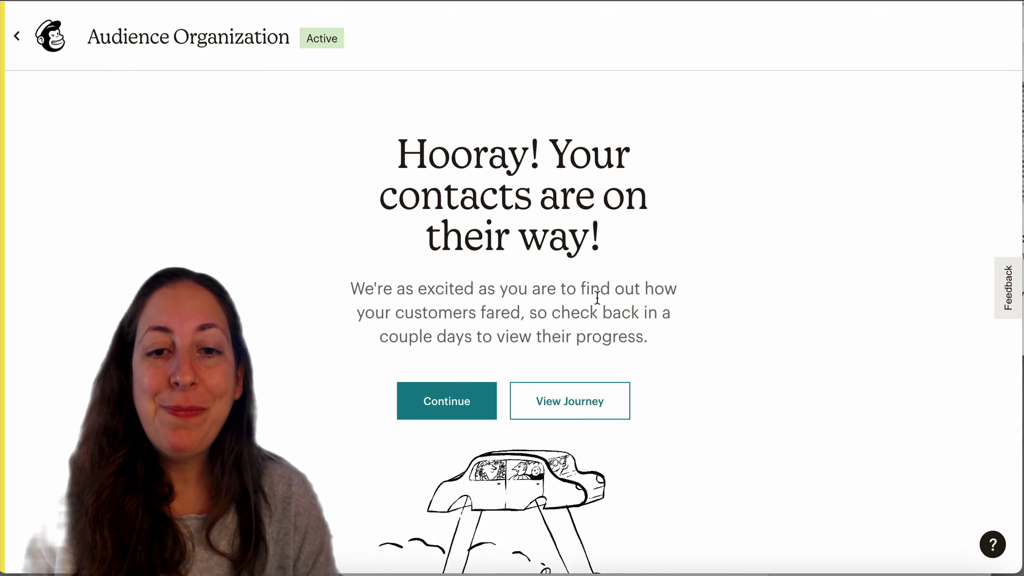